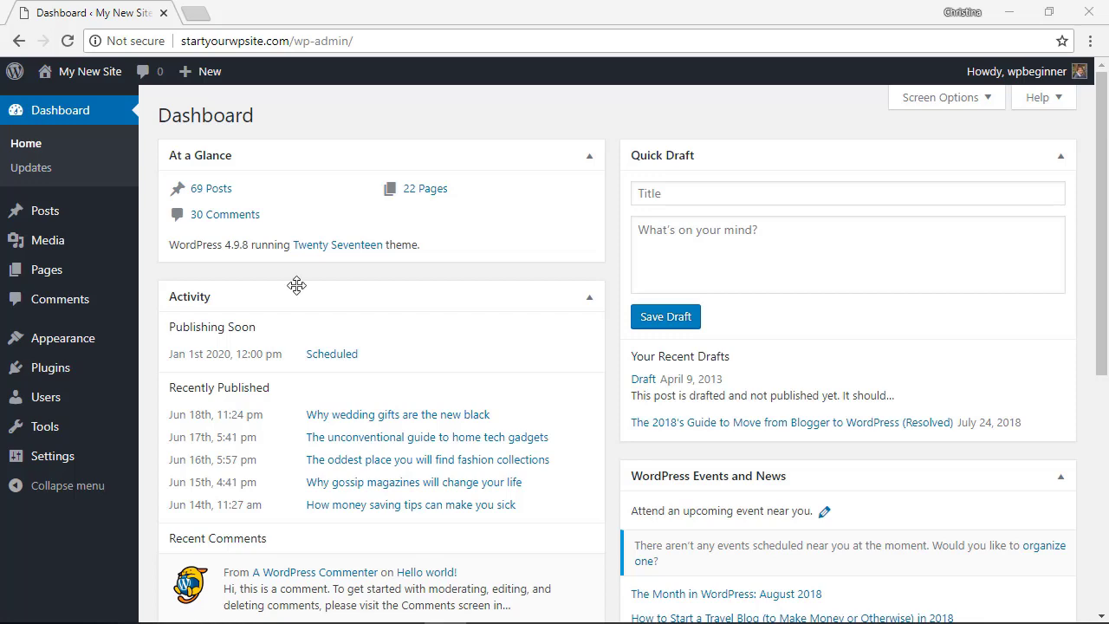
# - Search the plugin directory for "wordpress popular posts", and install and activate the WordPress Popular Posts plugin
pyautogui.moveTo(63, 374)
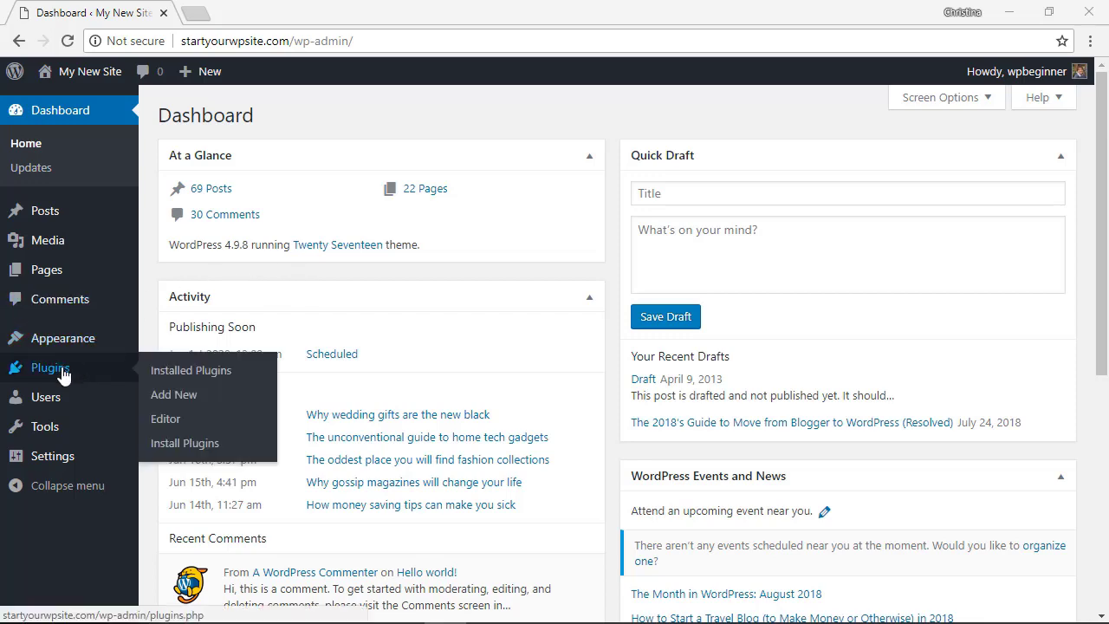
pyautogui.click(160, 395)
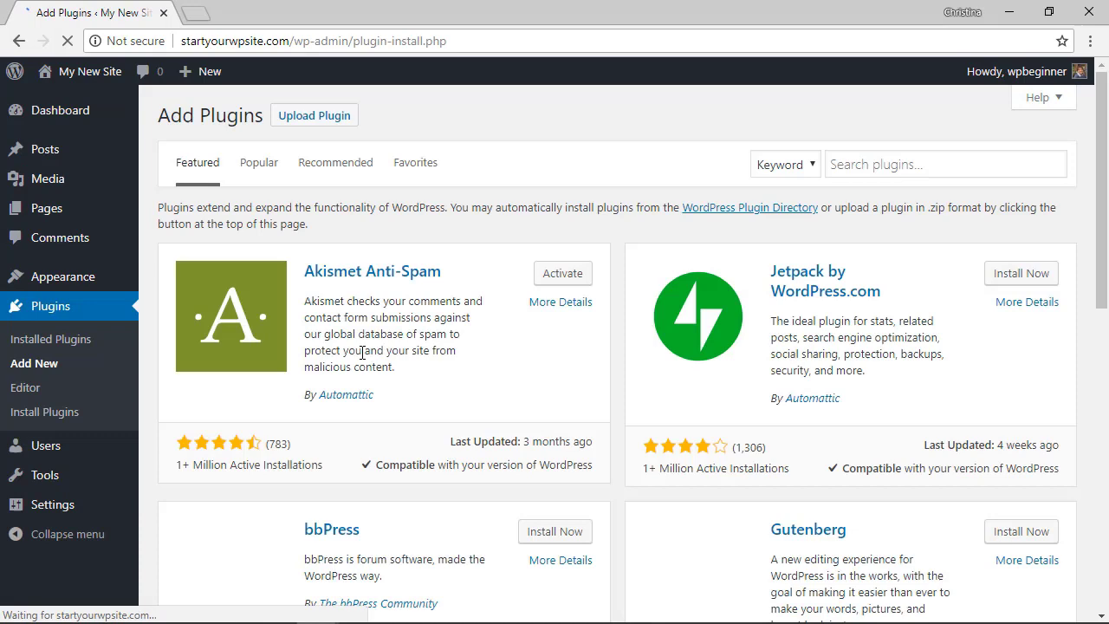
pyautogui.click(872, 164)
pyautogui.write('wordpress pop')
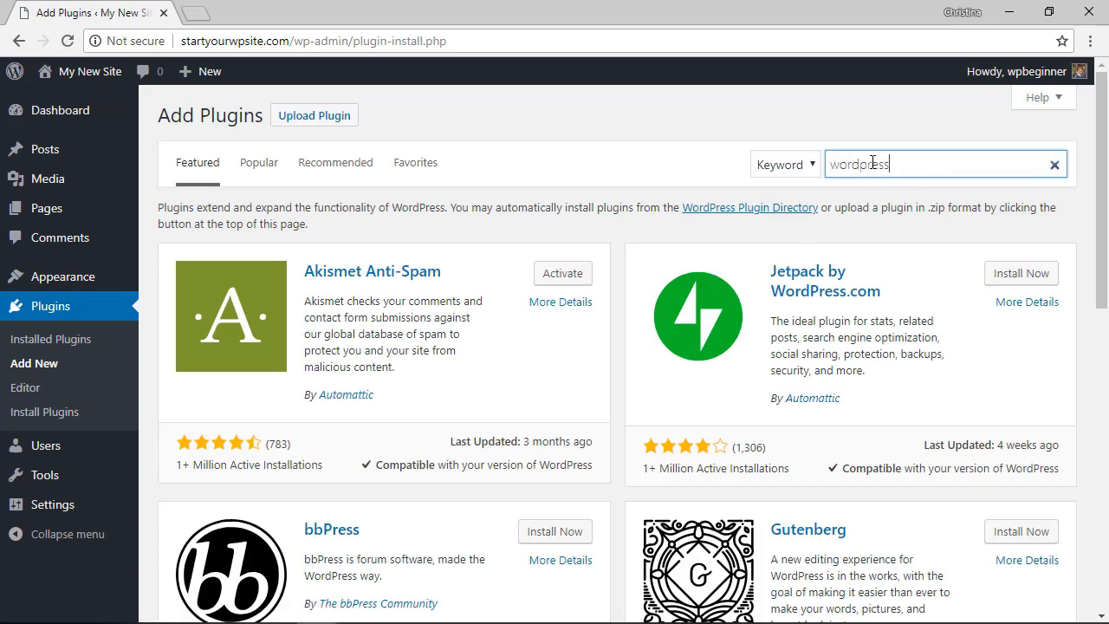
pyautogui.write('ular posts')
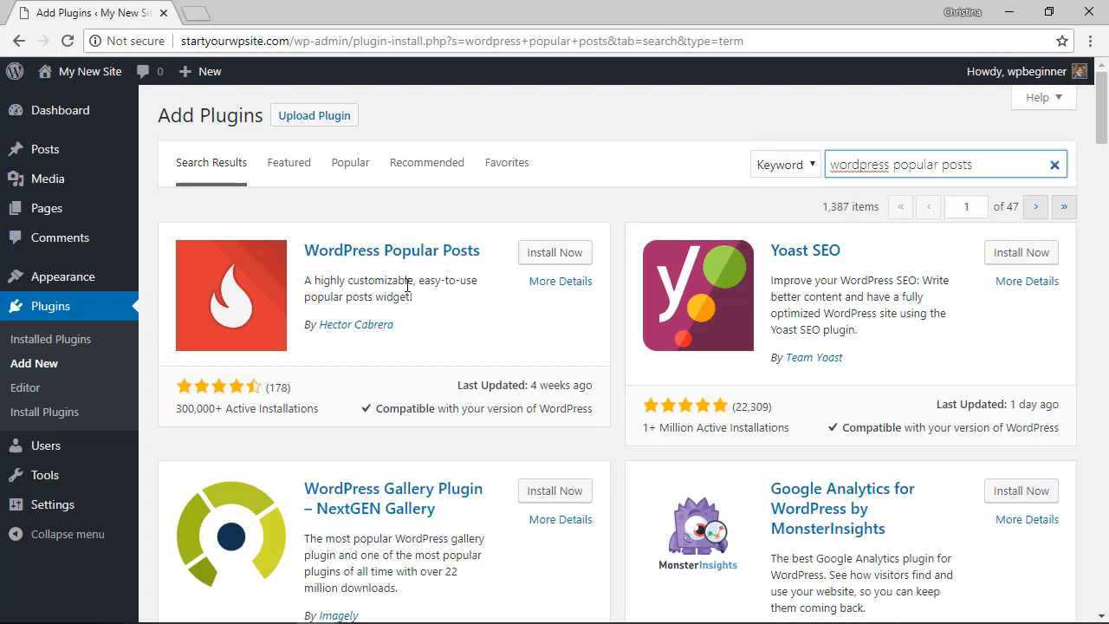
pyautogui.click(544, 258)
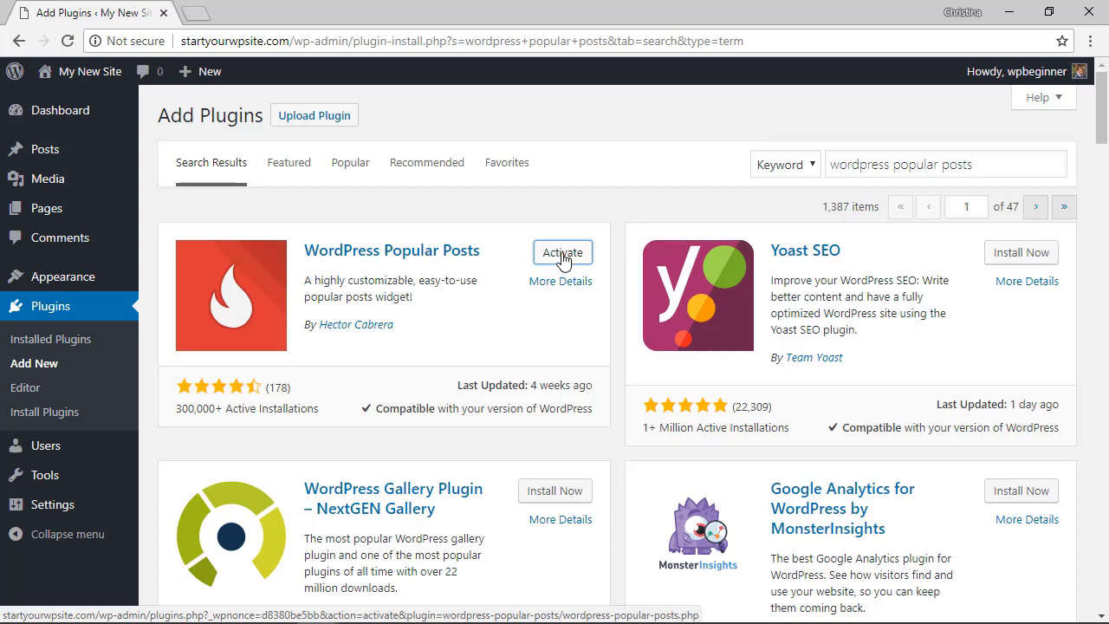
pyautogui.click(563, 254)
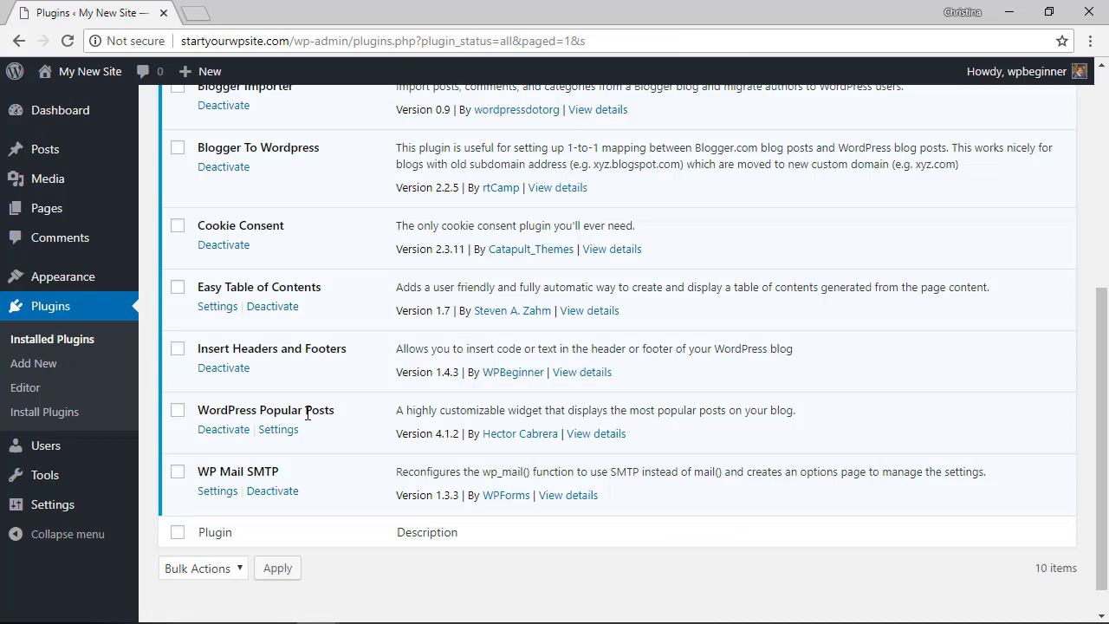
# - Open the widget management page and add the WordPress Popular Posts widget as the first item of Blog Sidebar
pyautogui.moveTo(69, 275)
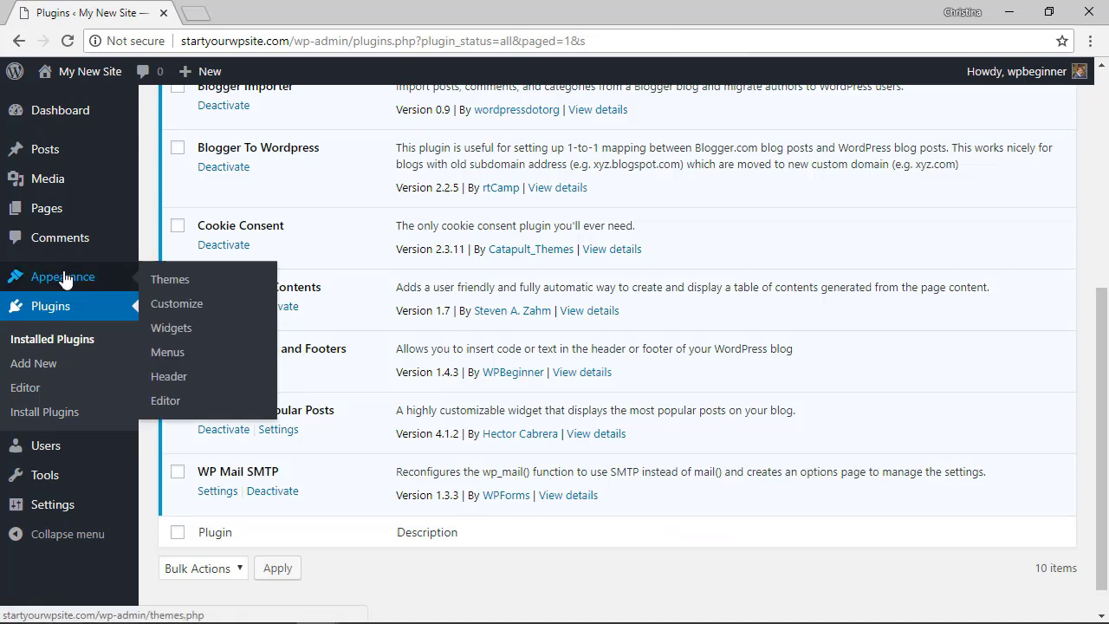
pyautogui.click(170, 330)
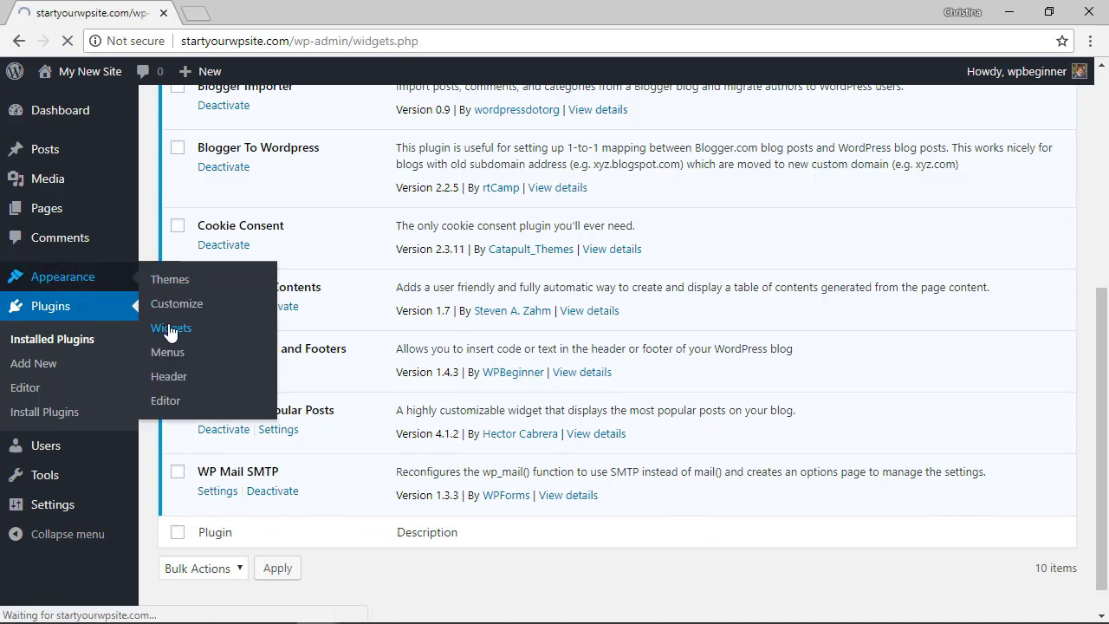
pyautogui.scroll(-3, 330, 347)
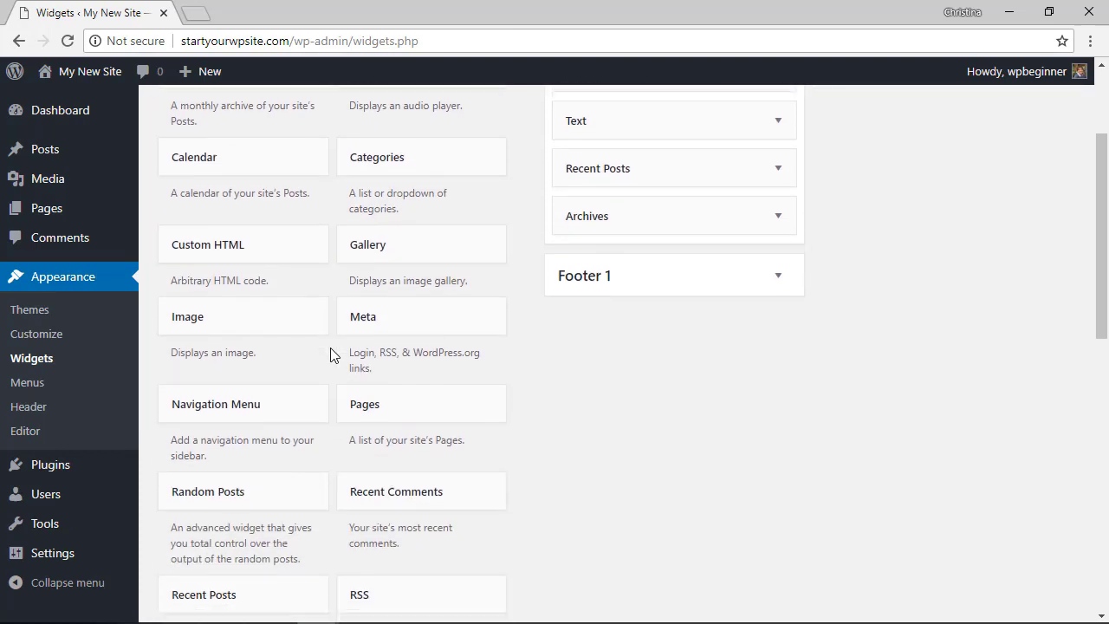
pyautogui.scroll(-3, 330, 347)
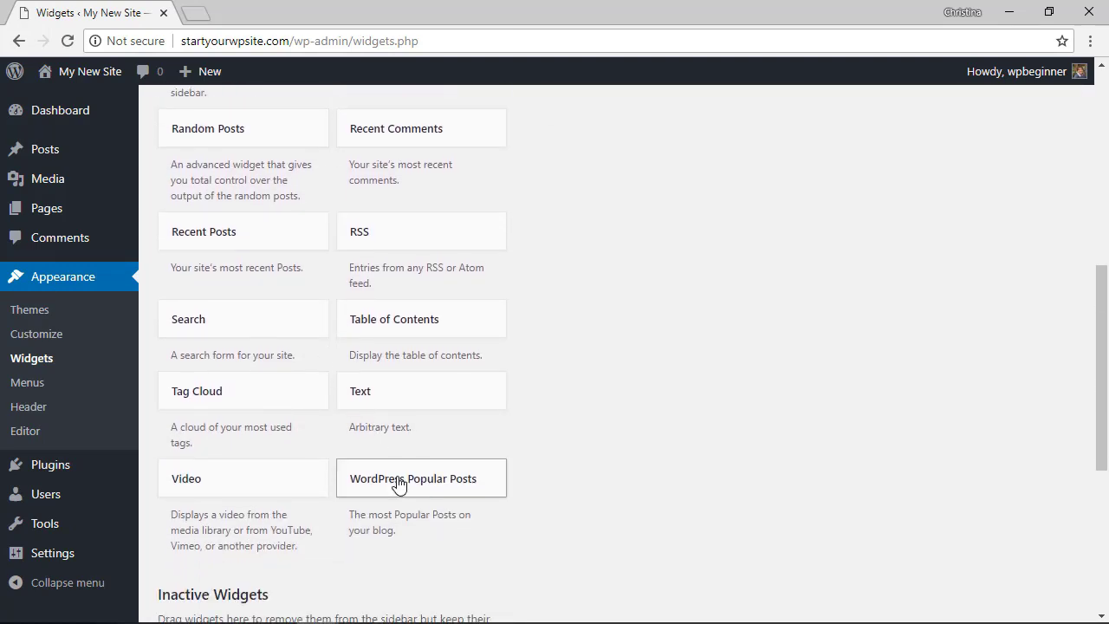
pyautogui.moveTo(398, 485); pyautogui.dragTo(639, 202)
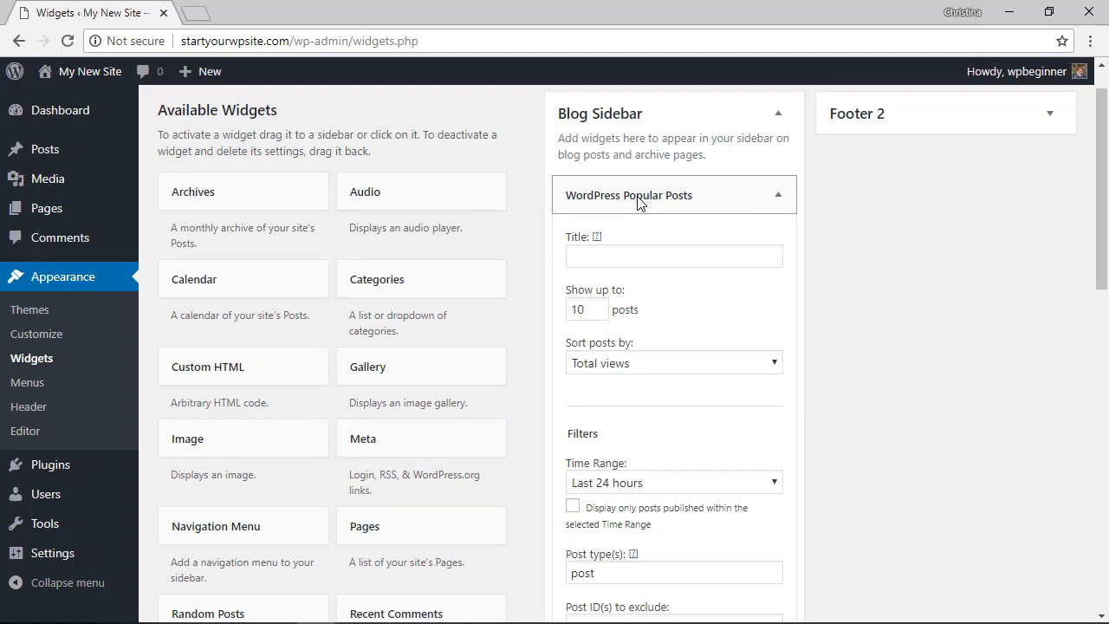
# - Title the new WordPress Popular Posts widget "Today", set it to show up to 10 posts, and save and collapse it
pyautogui.click(643, 253)
pyautogui.write('Today')
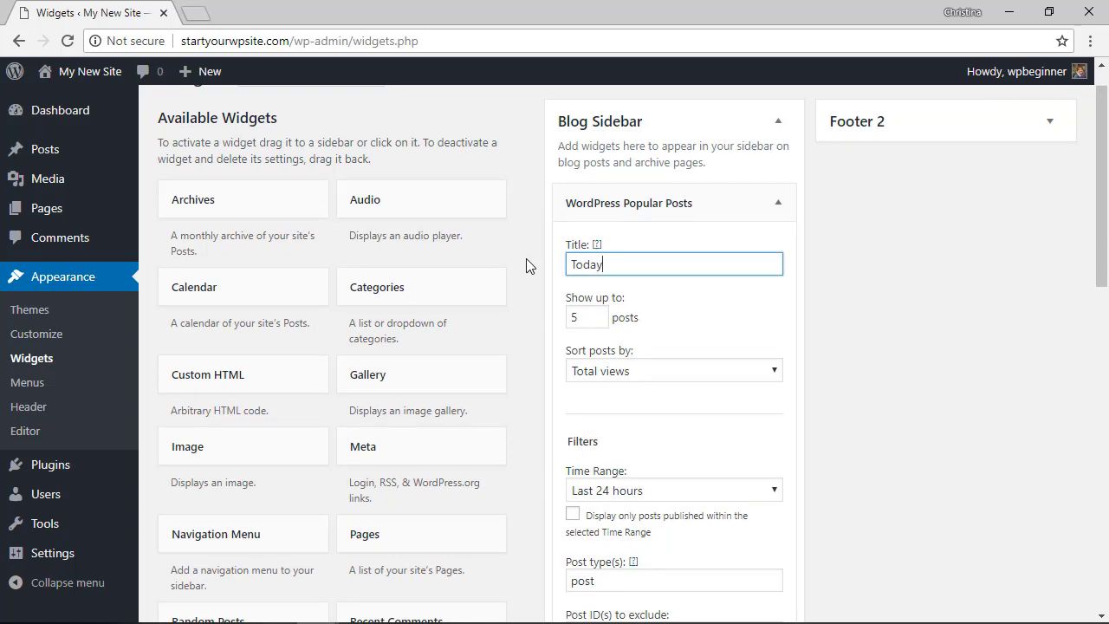
pyautogui.doubleClick(586, 318)
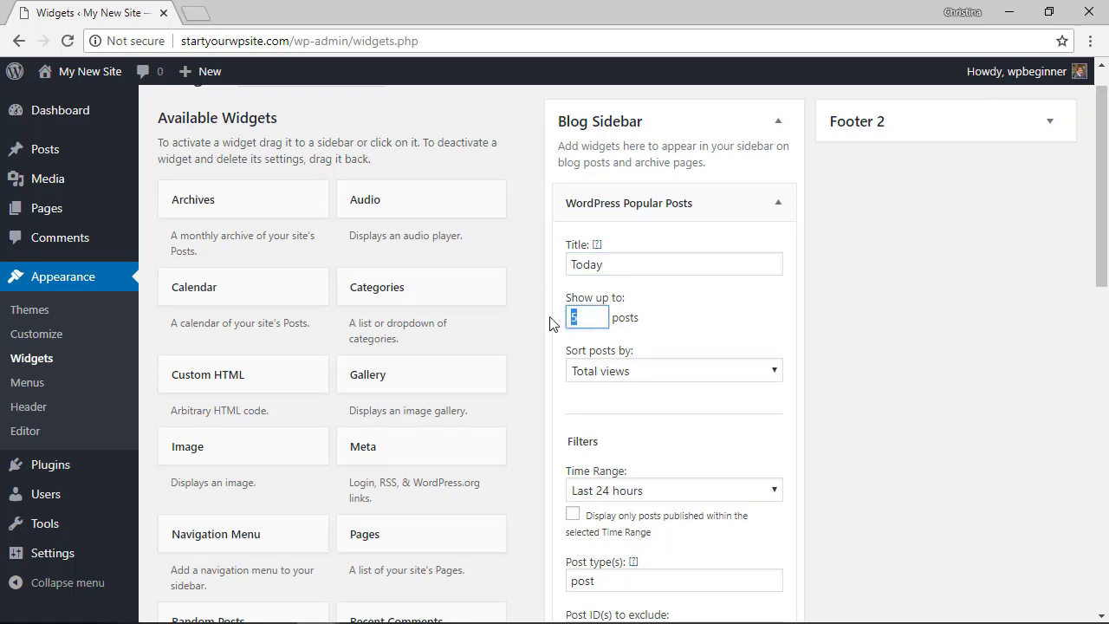
pyautogui.scroll(-2, 697, 396)
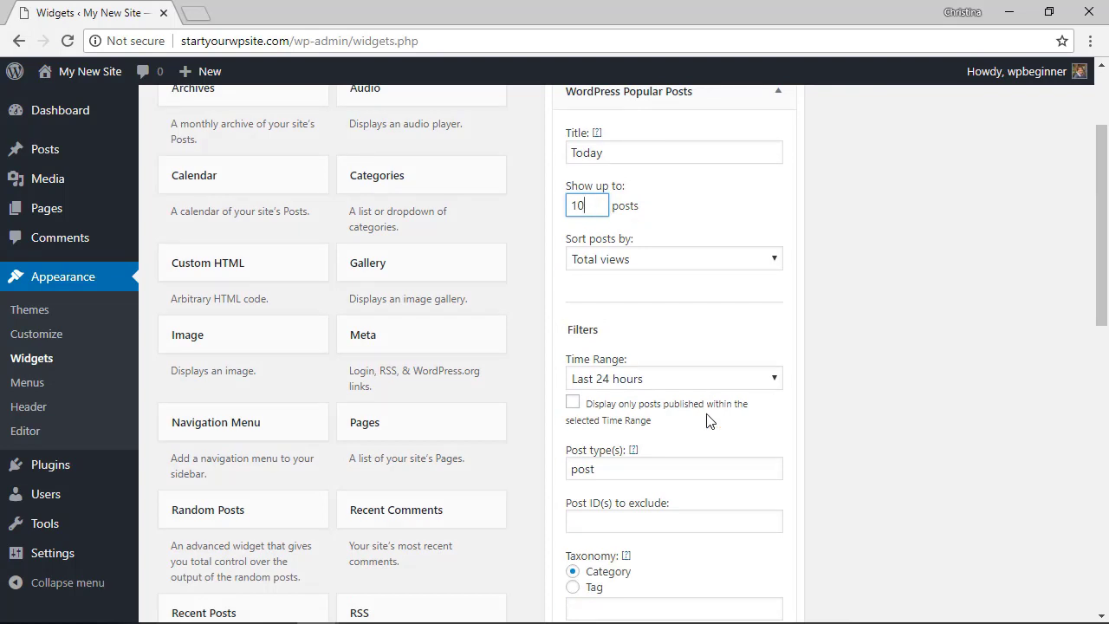
pyautogui.scroll(-7, 709, 420)
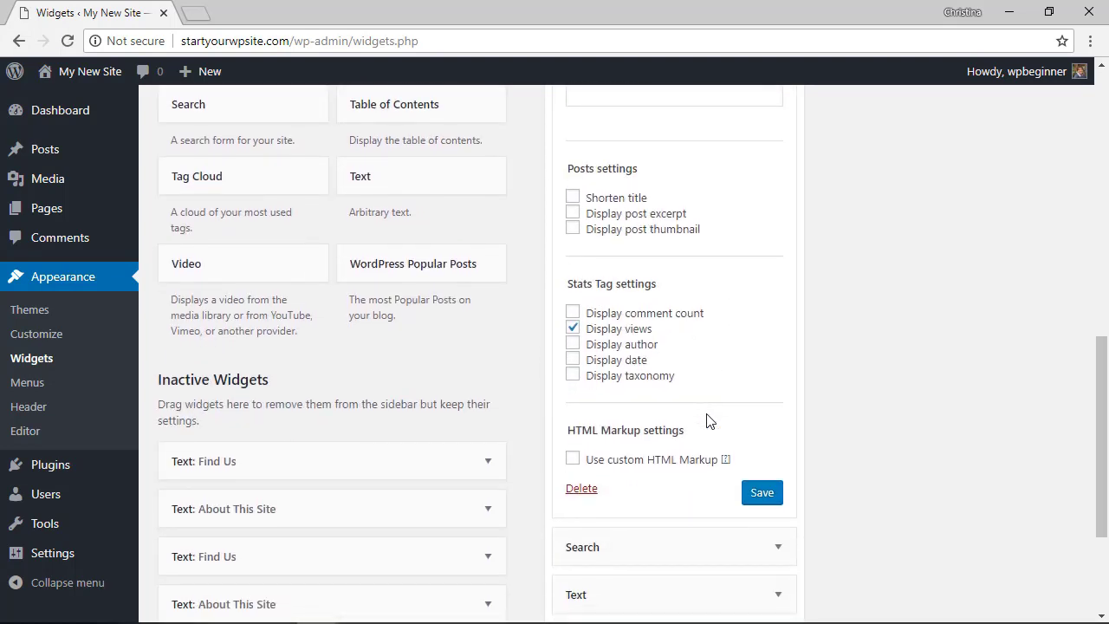
pyautogui.click(761, 493)
pyautogui.click(619, 488)
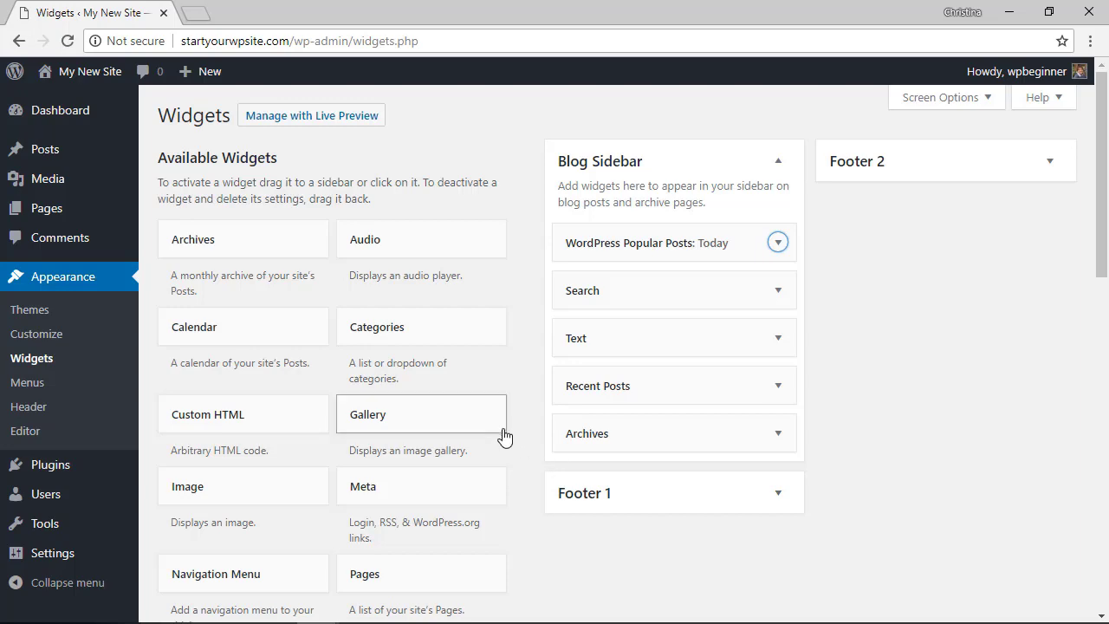
# - Add another WordPress Popular Posts widget below the Today one, titled "Week" with the time range Last 7 days, and save it
pyautogui.scroll(-6, 503, 439)
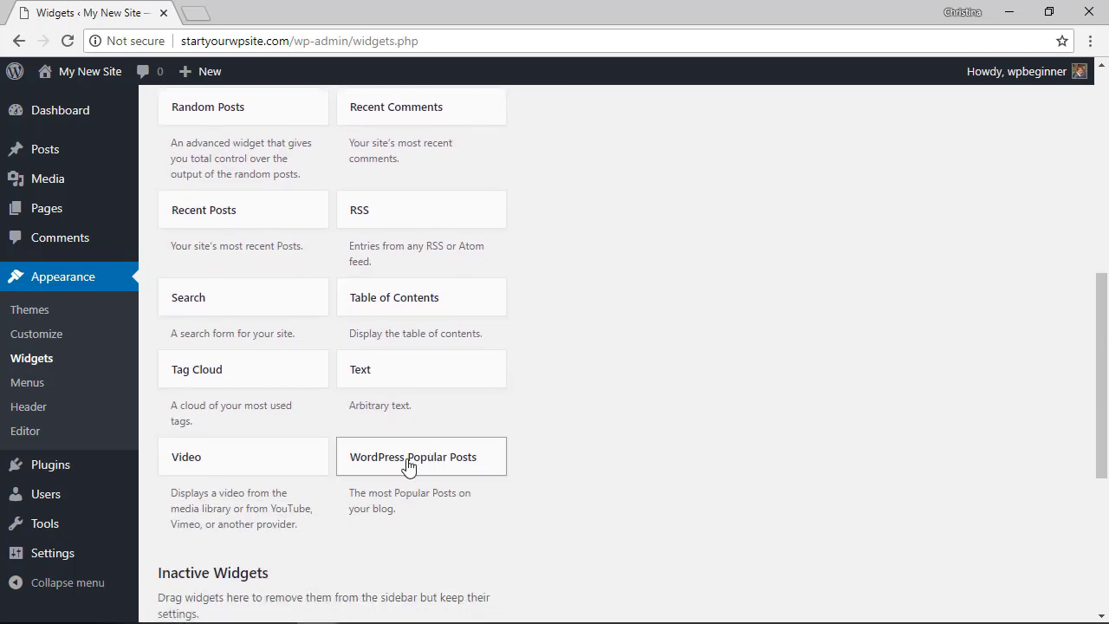
pyautogui.moveTo(512, 463); pyautogui.dragTo(648, 219)
pyautogui.click(630, 282)
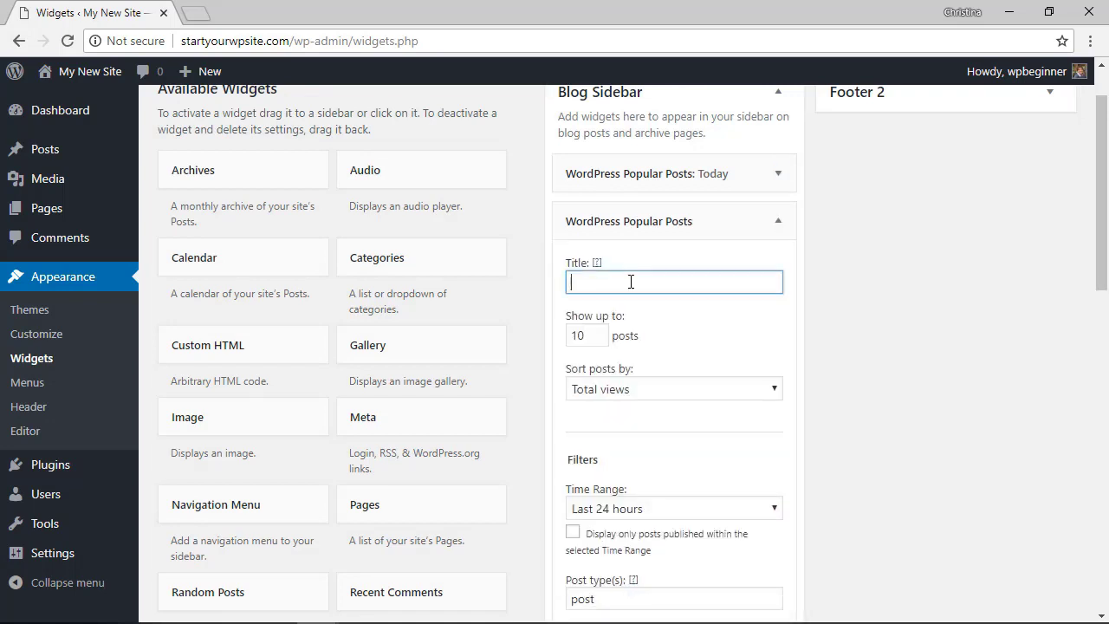
pyautogui.scroll(-1, 646, 433)
pyautogui.click(651, 420)
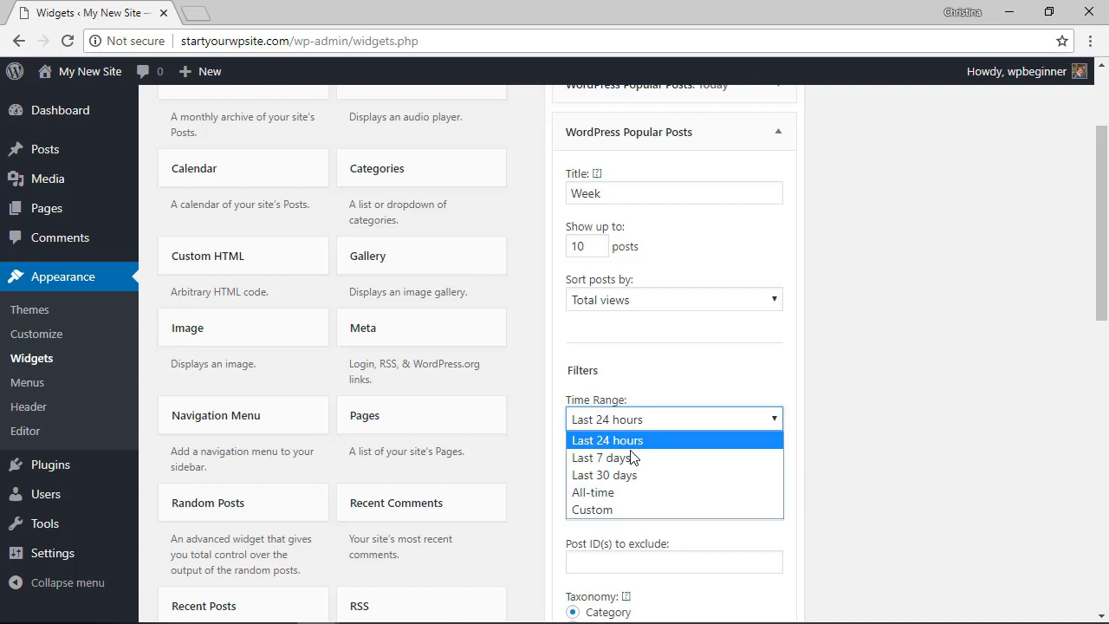
pyautogui.click(630, 457)
pyautogui.scroll(-3, 679, 456)
pyautogui.scroll(-5, 678, 456)
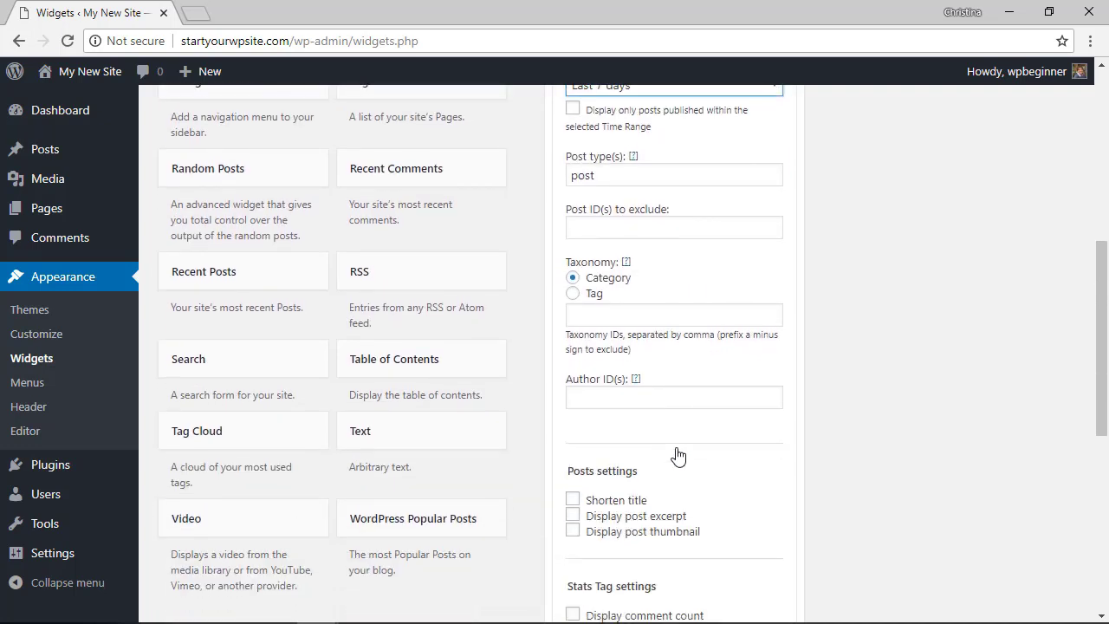
pyautogui.click(760, 515)
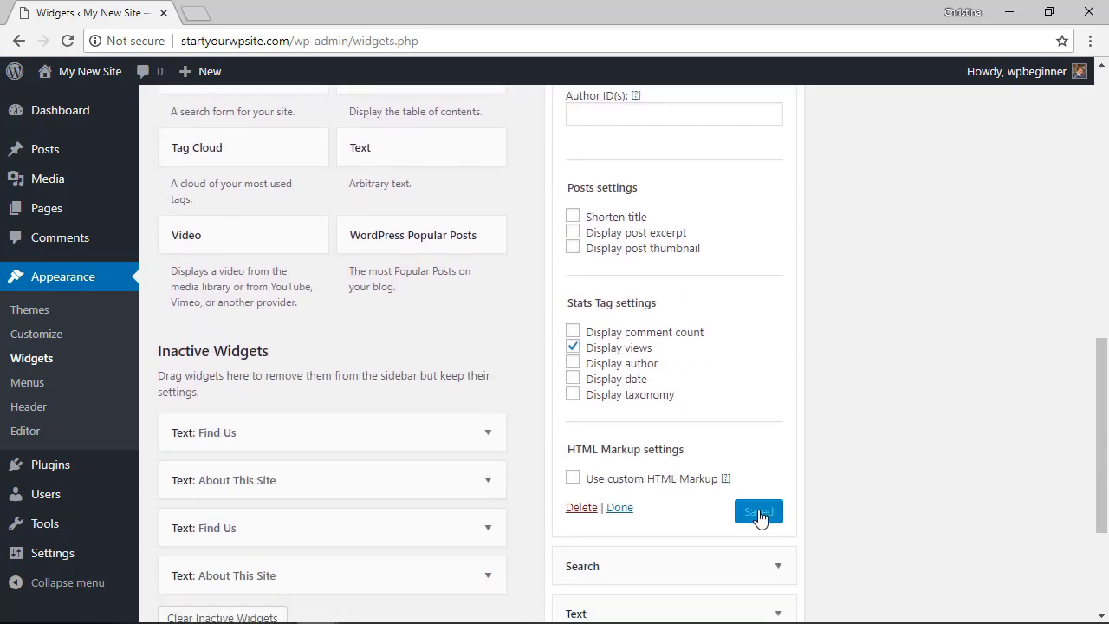
pyautogui.click(620, 509)
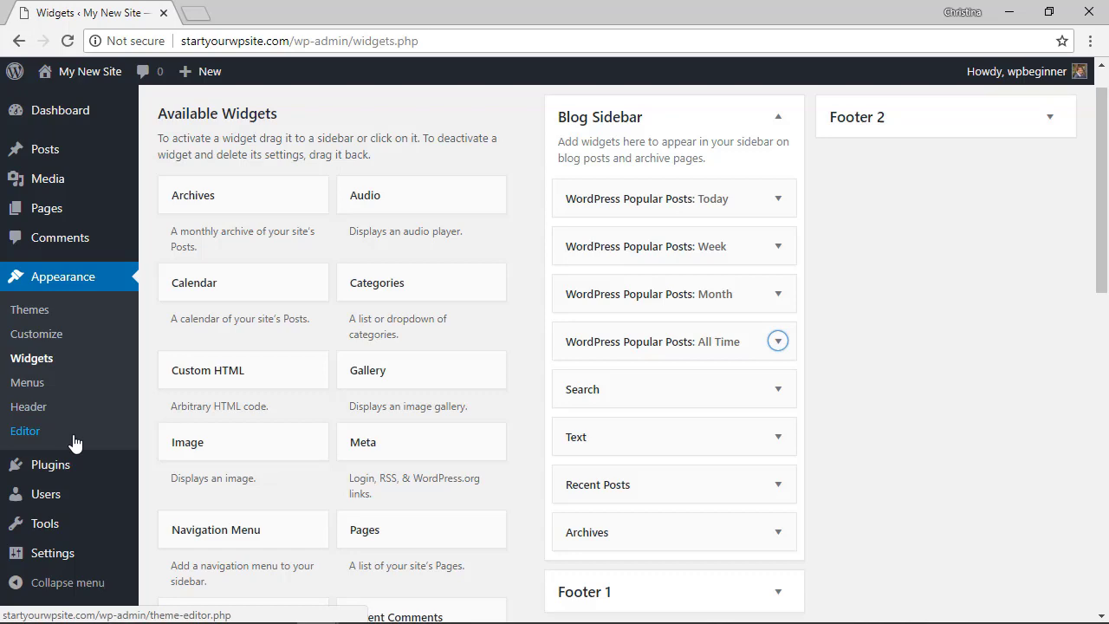
# - Search the plugin directory for "ultimate tabbed widget", and install and activate the Ultimate Tabbed Widgets plugin
pyautogui.moveTo(20, 471)
pyautogui.click(179, 494)
pyautogui.write('ulti')
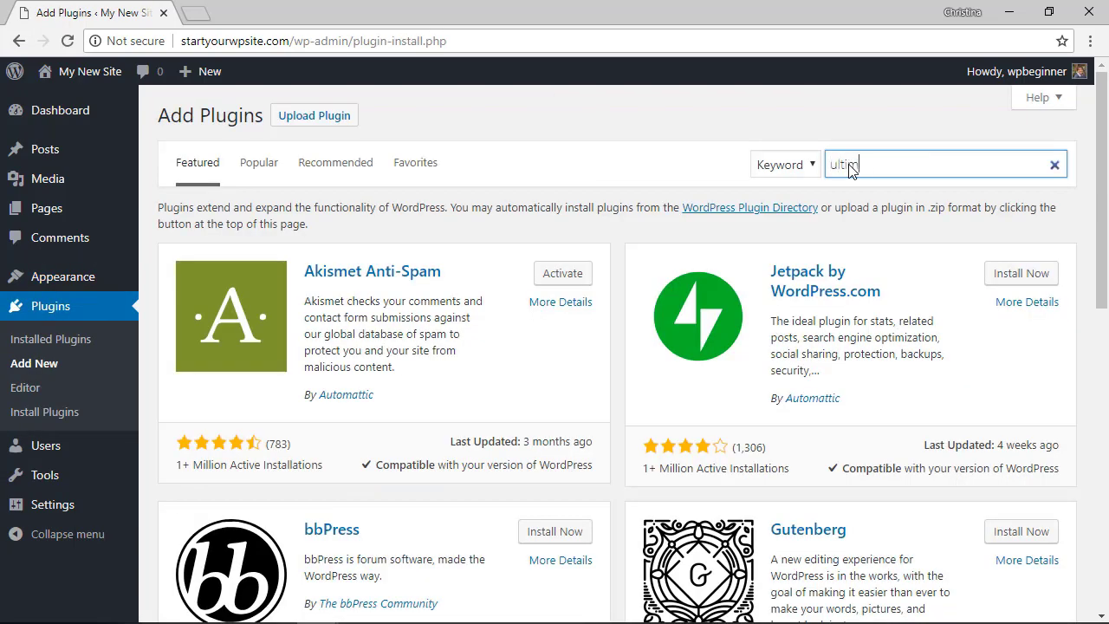
pyautogui.write('mate tabbed widget')
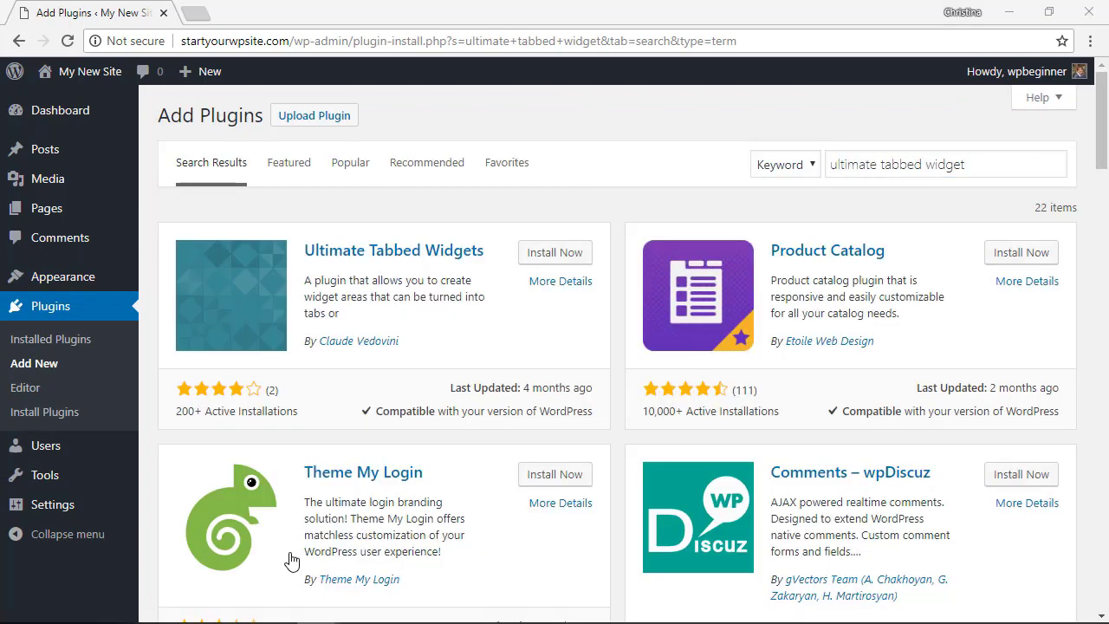
pyautogui.click(544, 257)
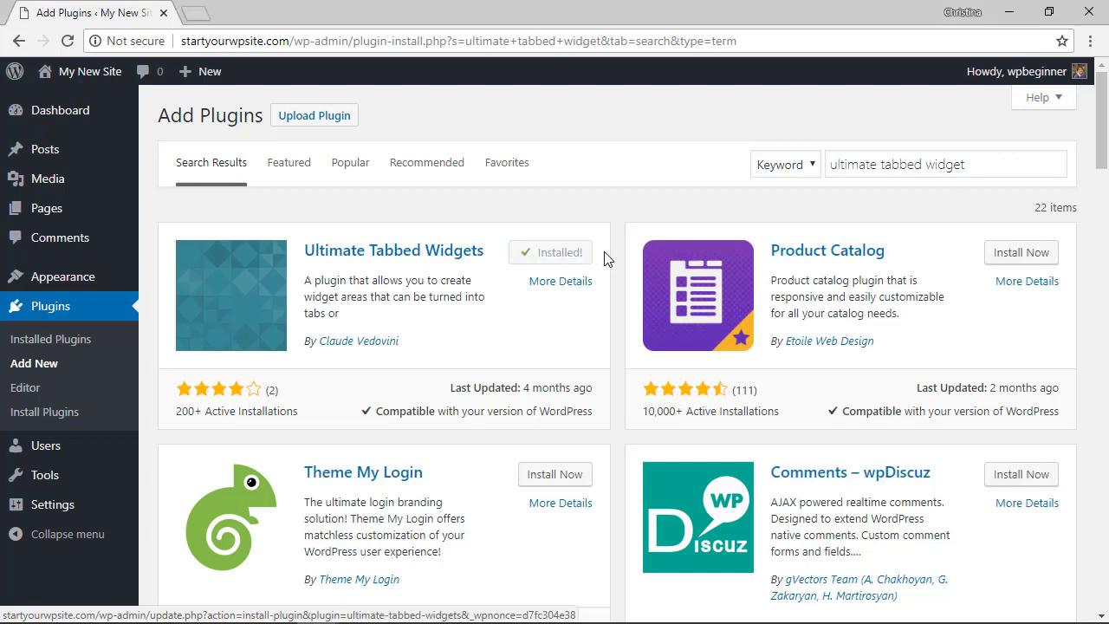
pyautogui.click(554, 256)
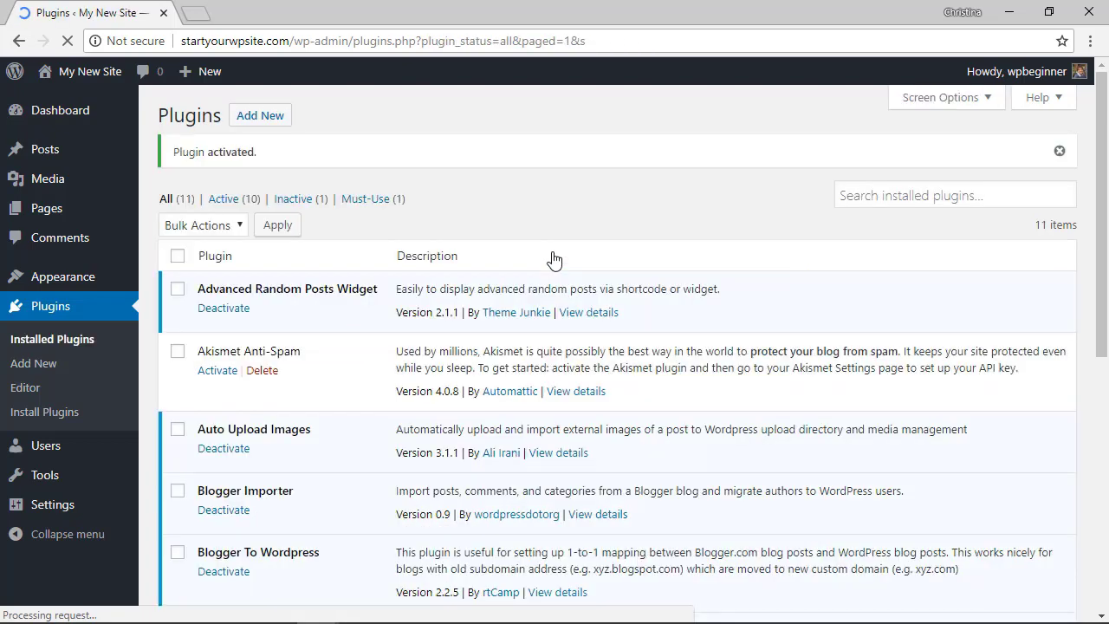
# - On the widget management page, move the Today, Week, Month and All Time popular posts widgets from Blog Sidebar into Default Tabbed Widgets Area
pyautogui.moveTo(76, 289)
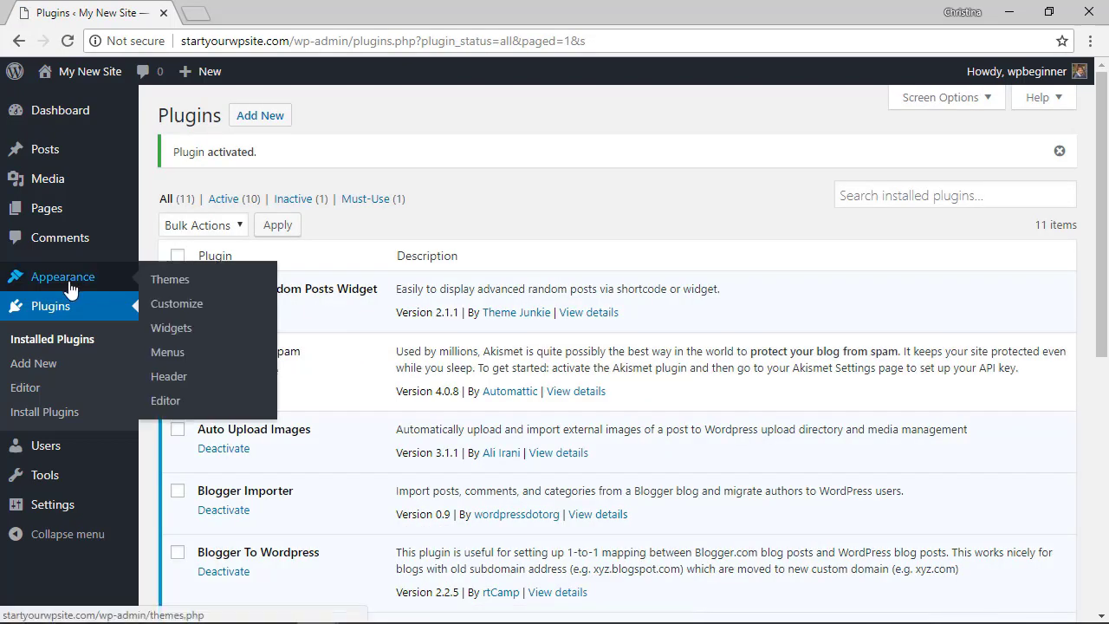
pyautogui.click(171, 333)
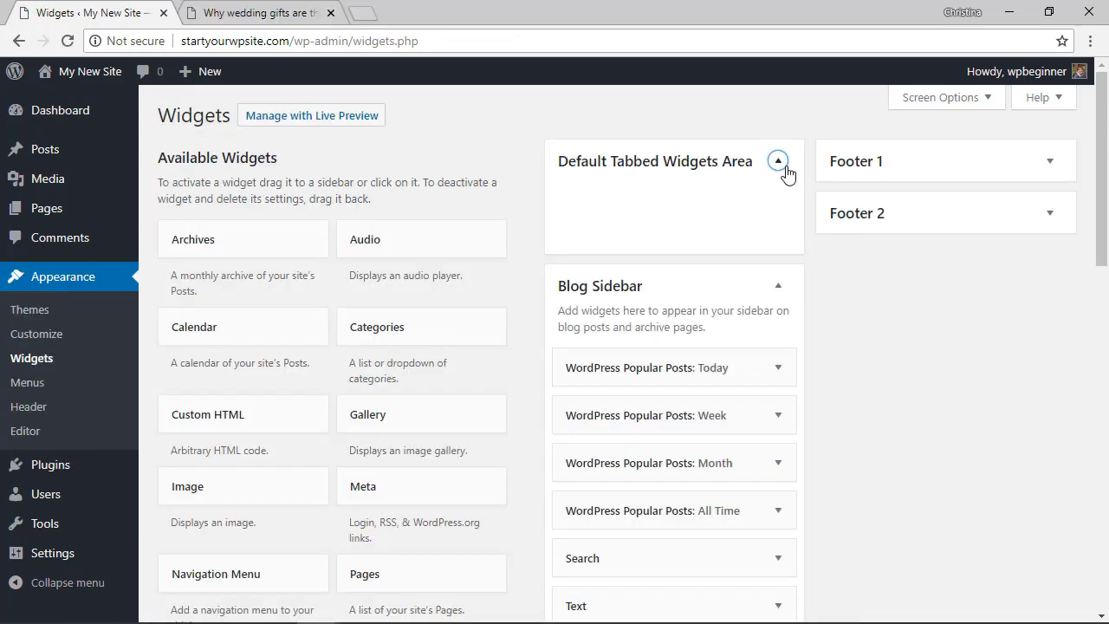
pyautogui.click(783, 164)
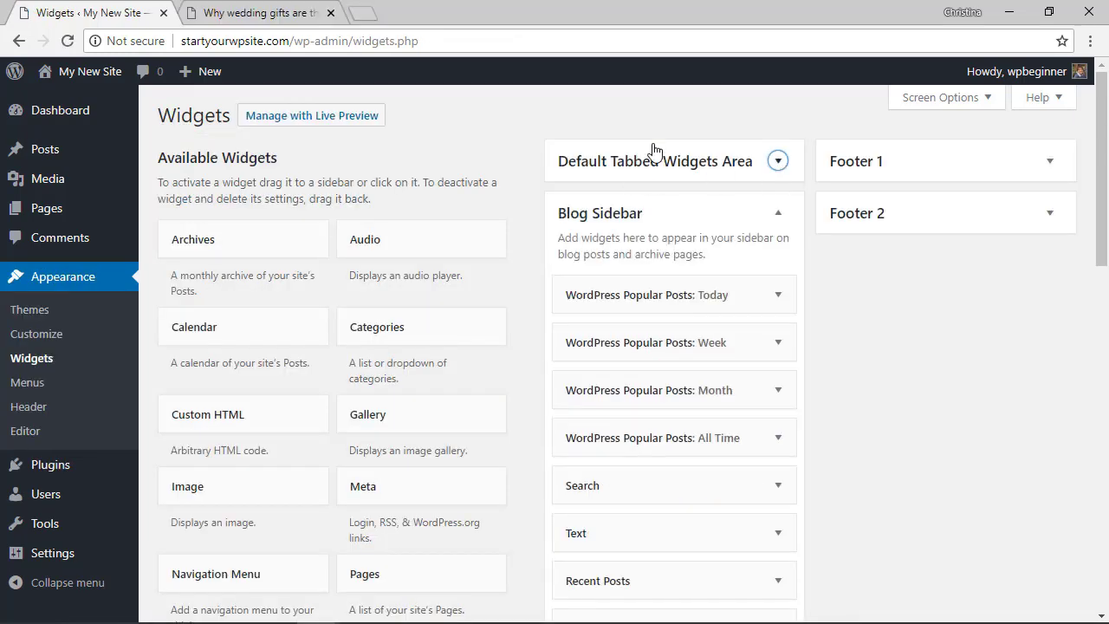
pyautogui.click(781, 162)
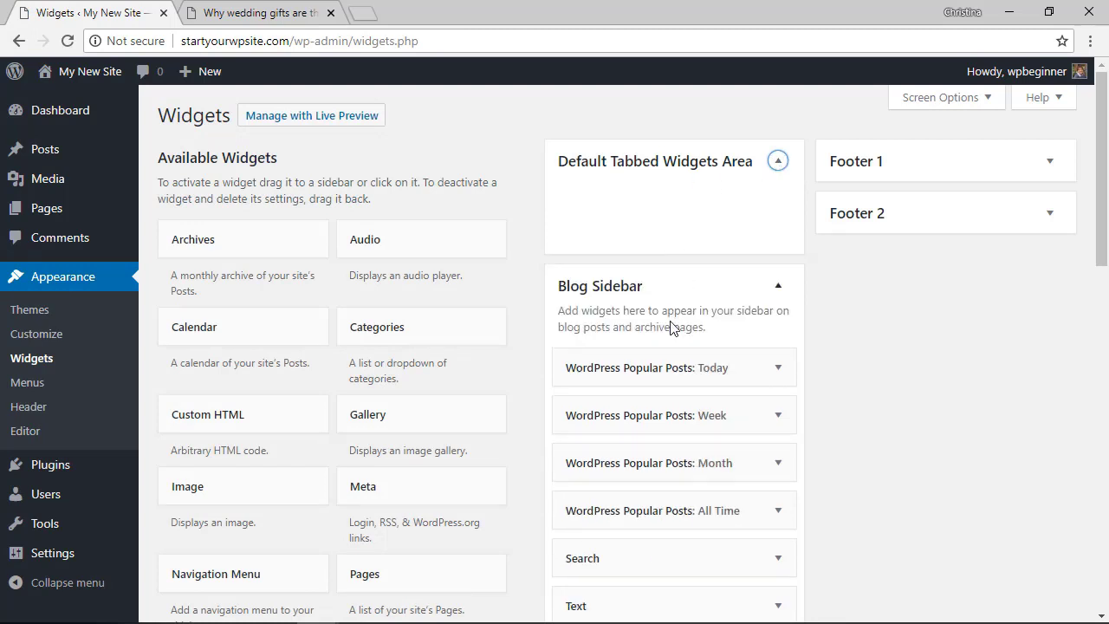
pyautogui.moveTo(638, 366); pyautogui.dragTo(639, 211)
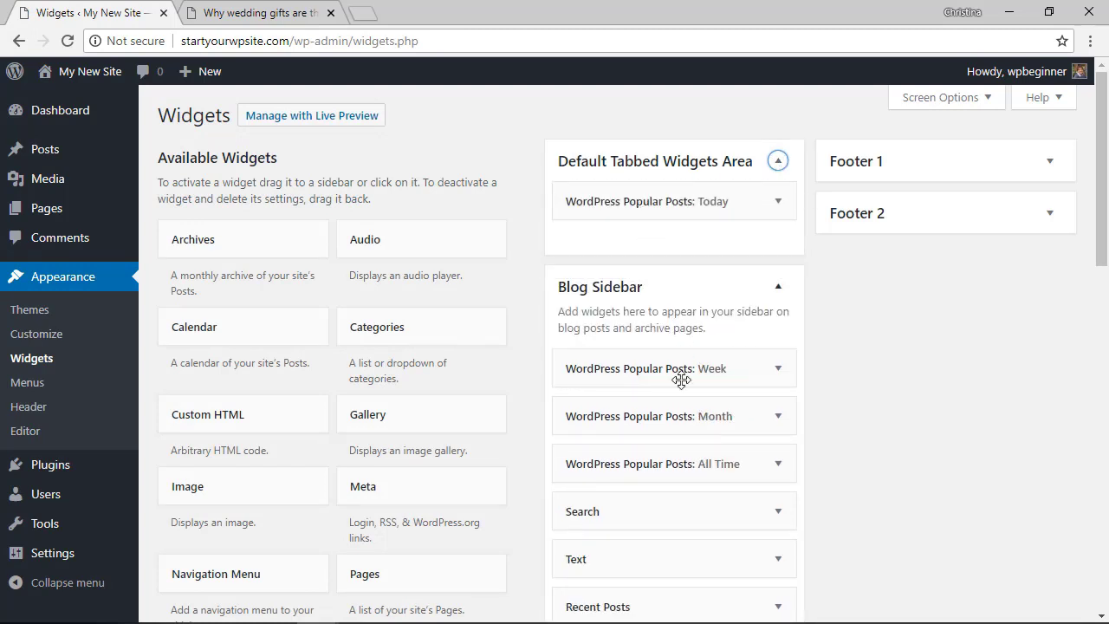
pyautogui.moveTo(650, 368); pyautogui.dragTo(644, 250)
pyautogui.moveTo(662, 372); pyautogui.dragTo(661, 250)
pyautogui.moveTo(653, 386); pyautogui.dragTo(658, 289)
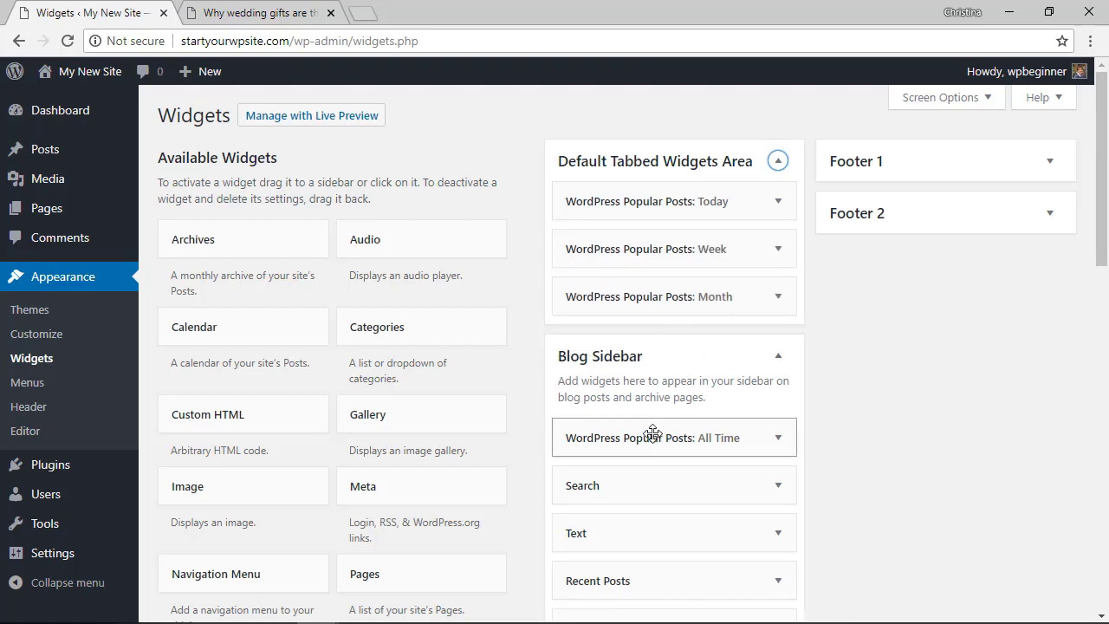
pyautogui.moveTo(651, 433); pyautogui.dragTo(658, 344)
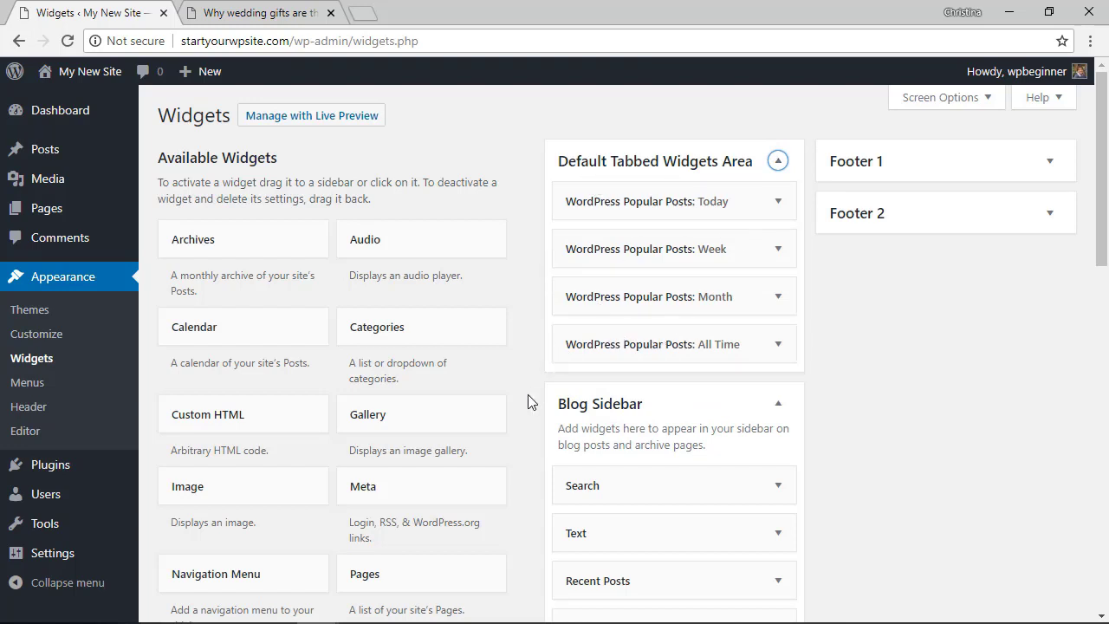
# - Add the Ultimate Tabbed Widgets widget to the Blog Sidebar, placing it between the Search and Text widgets
pyautogui.scroll(-3, 530, 402)
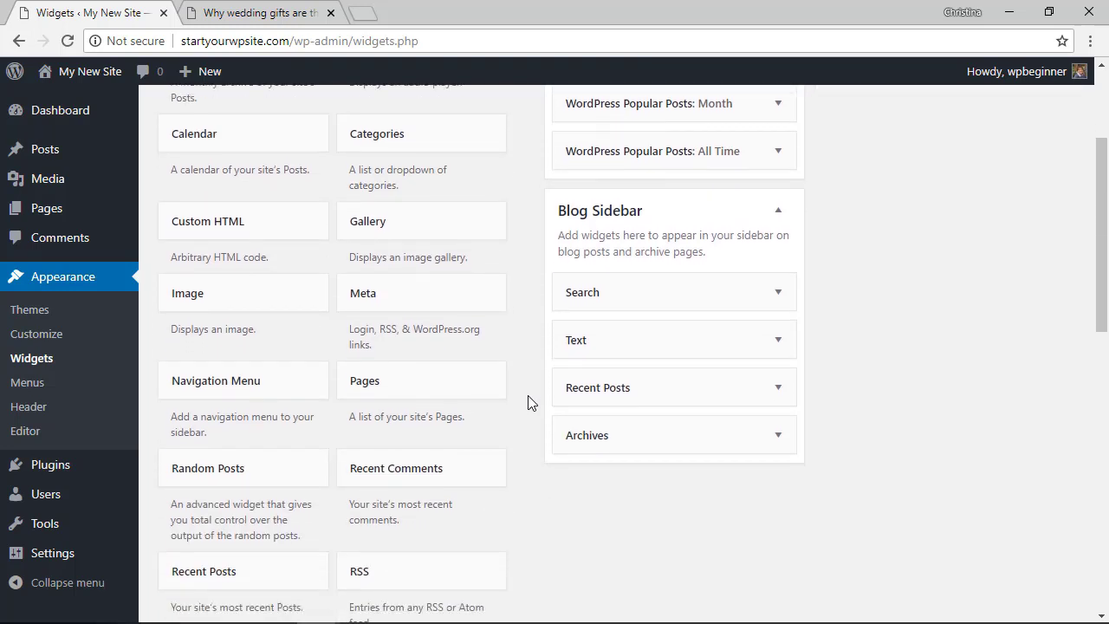
pyautogui.scroll(-3, 530, 402)
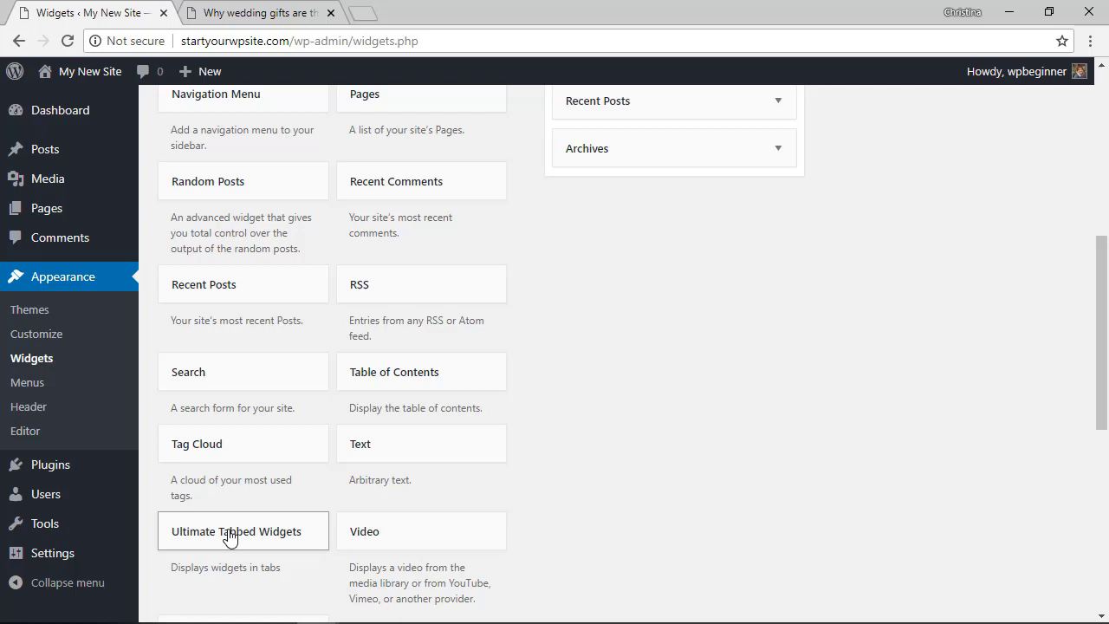
pyautogui.moveTo(202, 537); pyautogui.dragTo(614, 326)
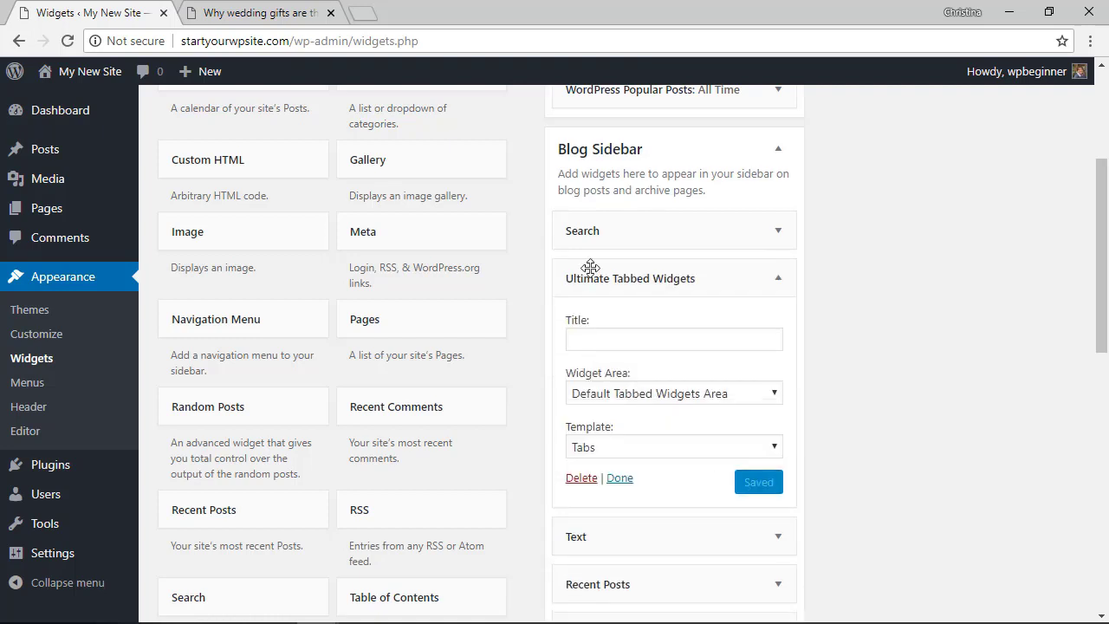
# - Title the Ultimate Tabbed Widgets widget "Popular Posts", choose Default Tabbed Widgets Area as its widget area, and save it
pyautogui.click(616, 344)
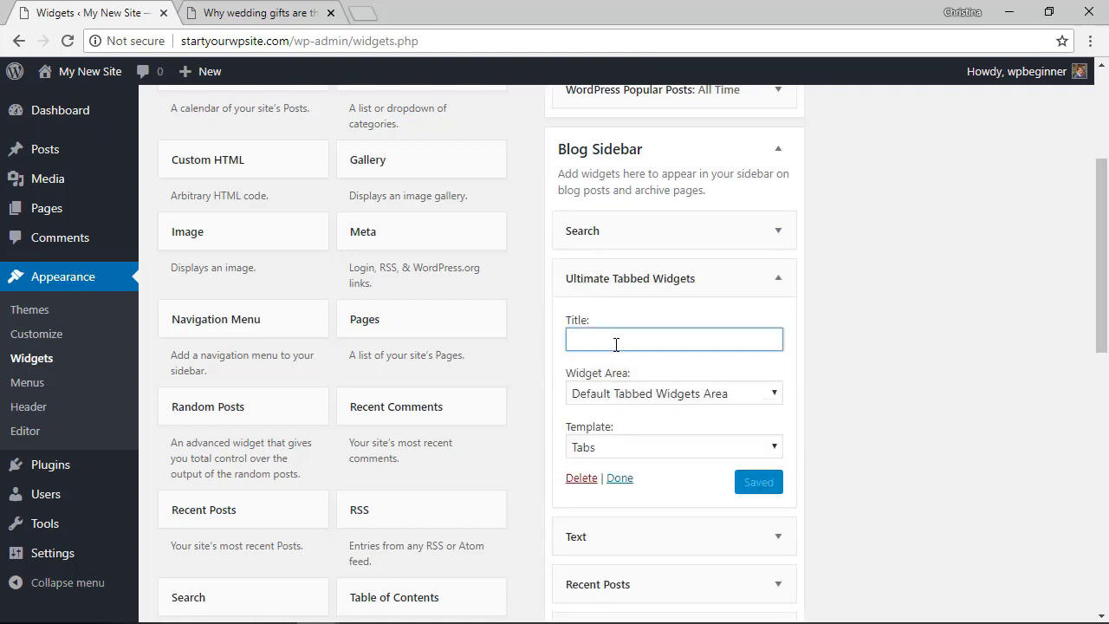
pyautogui.write('Popular Posts')
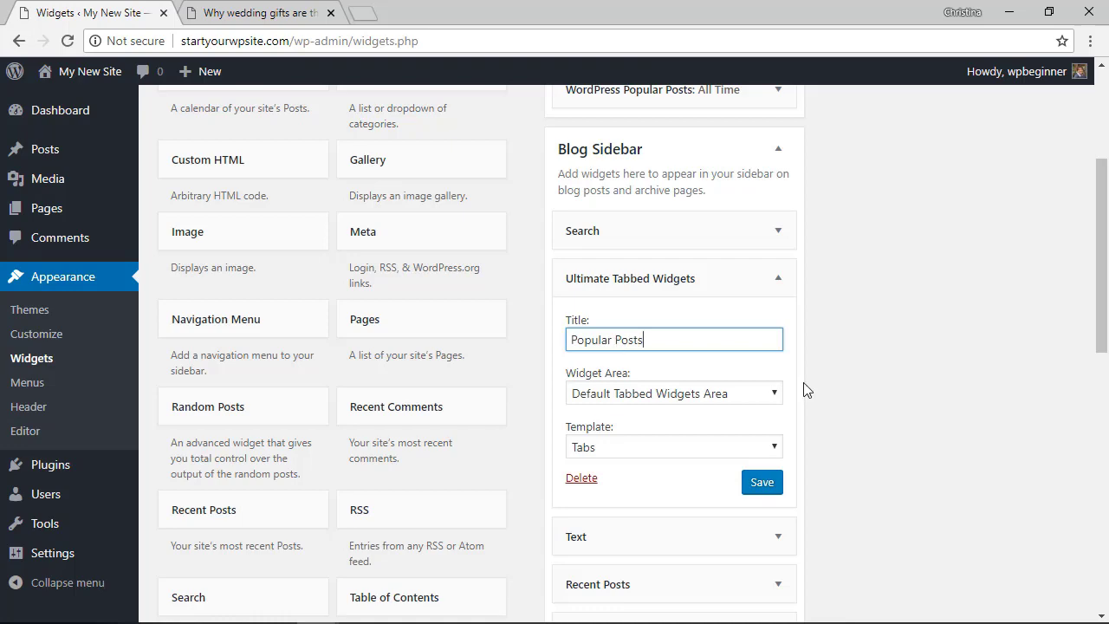
pyautogui.scroll(-2, 806, 390)
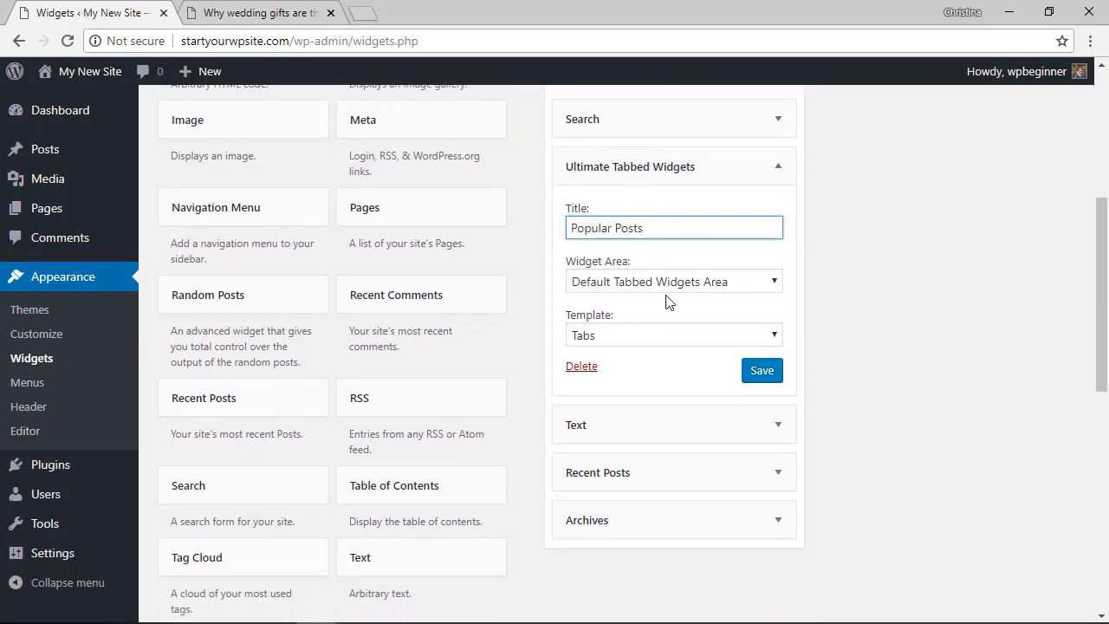
pyautogui.click(646, 285)
pyautogui.click(620, 303)
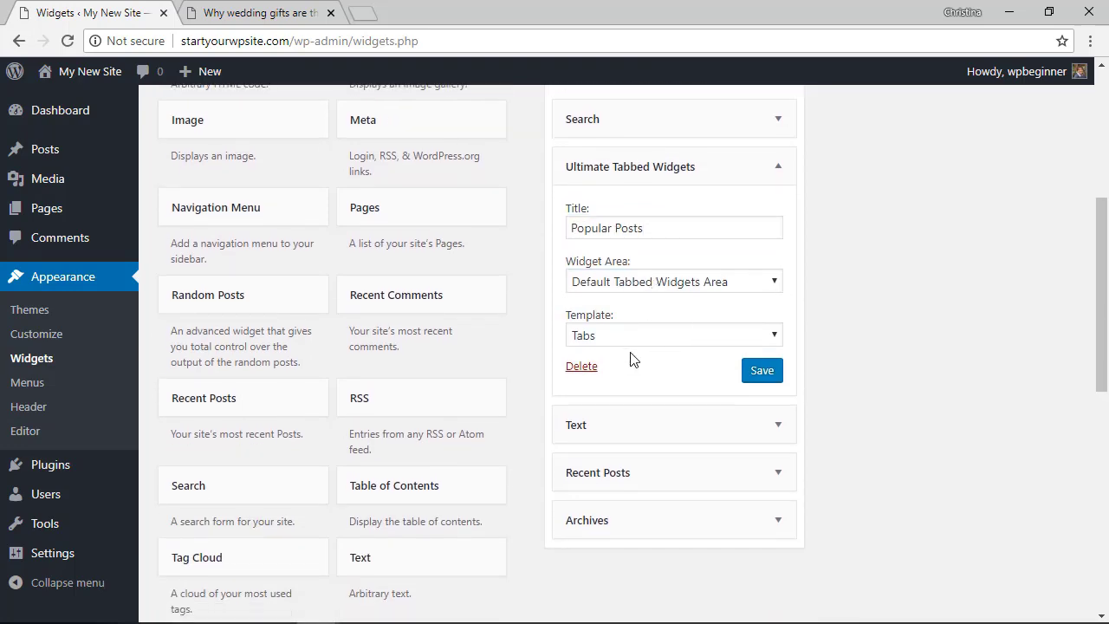
pyautogui.click(762, 371)
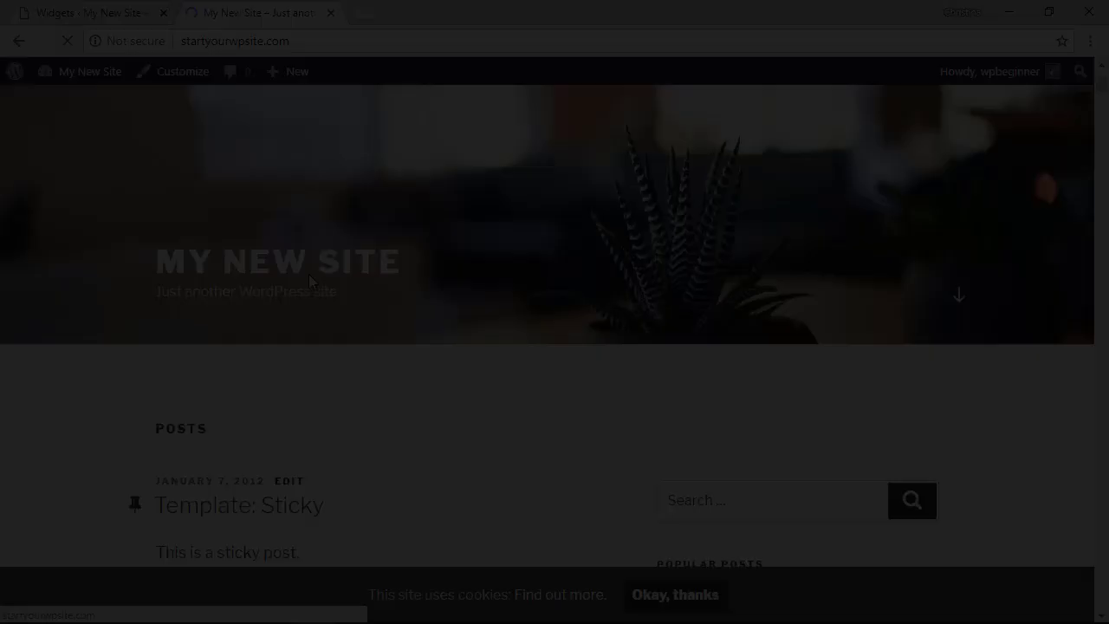
# - View the site's front page and examine the tabbed Popular Posts widget in the blog sidebar
pyautogui.scroll(-3, 309, 273)
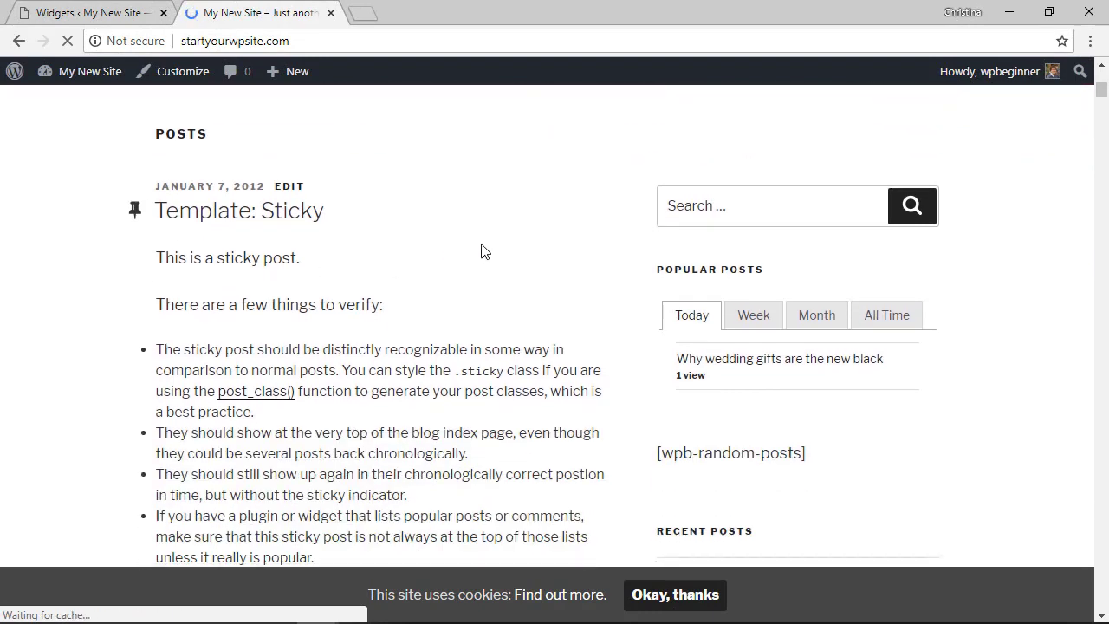
pyautogui.scroll(-1, 552, 241)
pyautogui.scroll(-1, 551, 241)
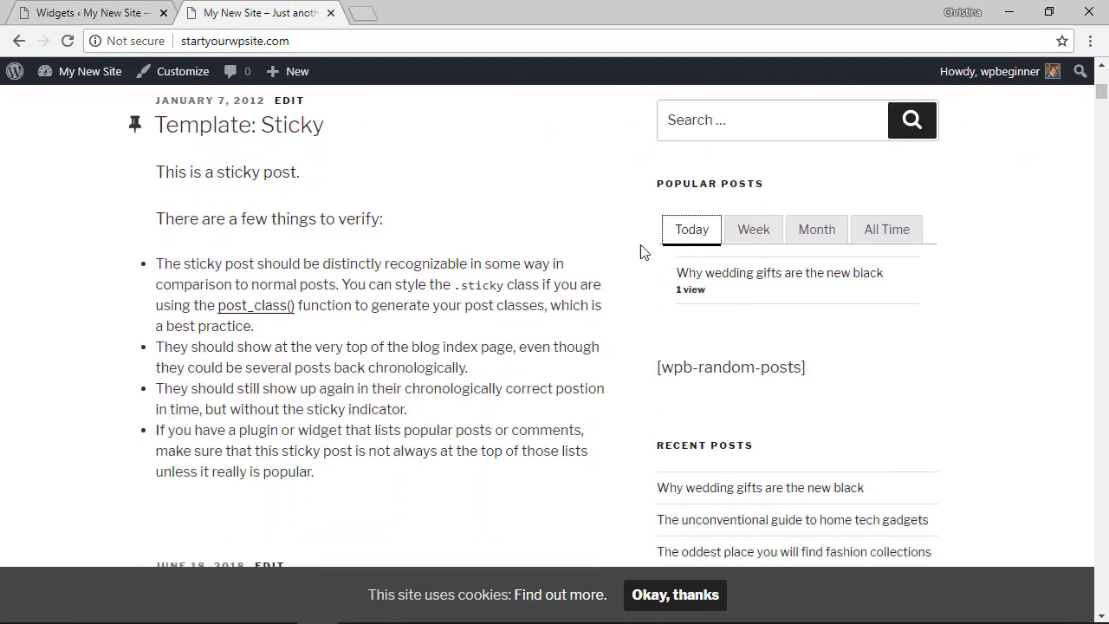